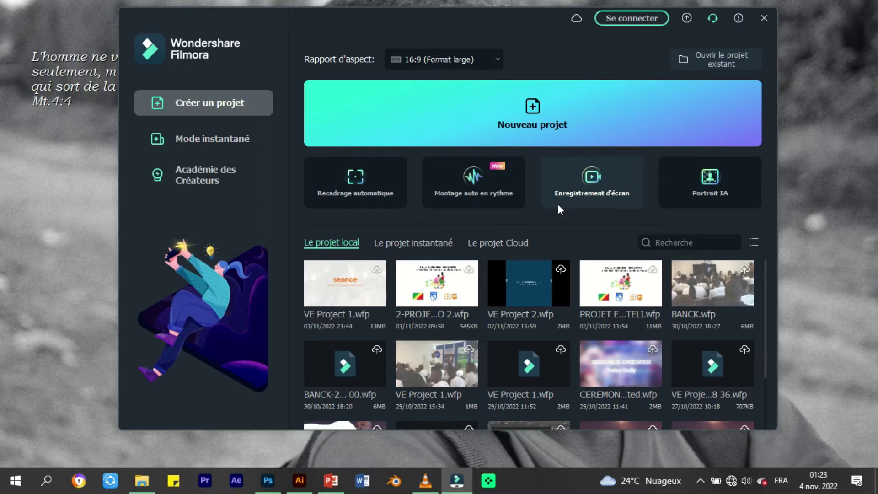
- Create a new 16:9 project and browse its sample colour, video and green-screen media
left_click(538, 134)
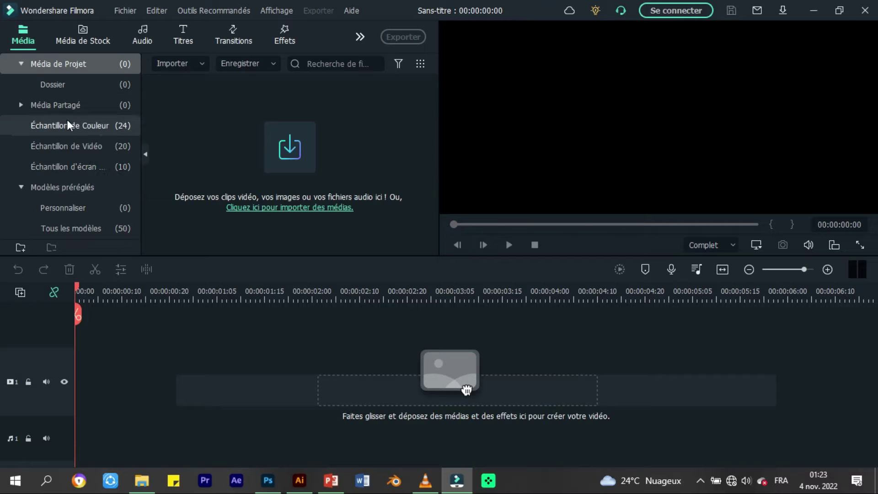
left_click(84, 168)
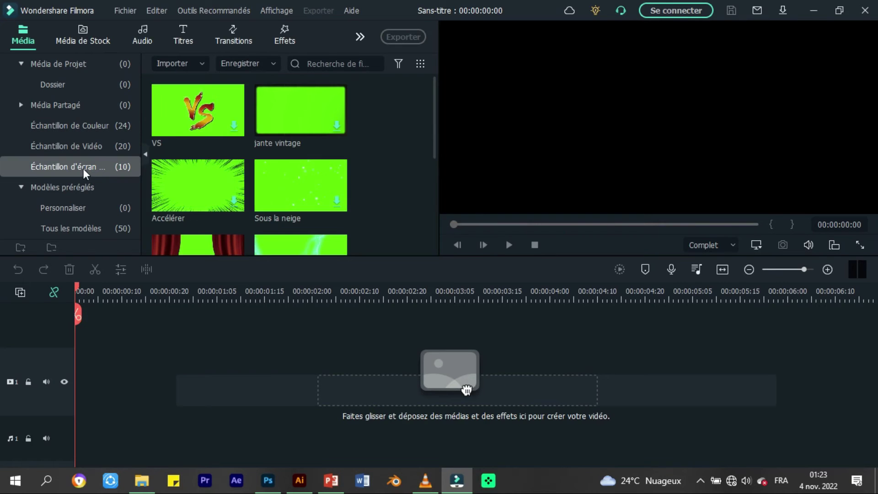
scroll(290, 200, "down", 5)
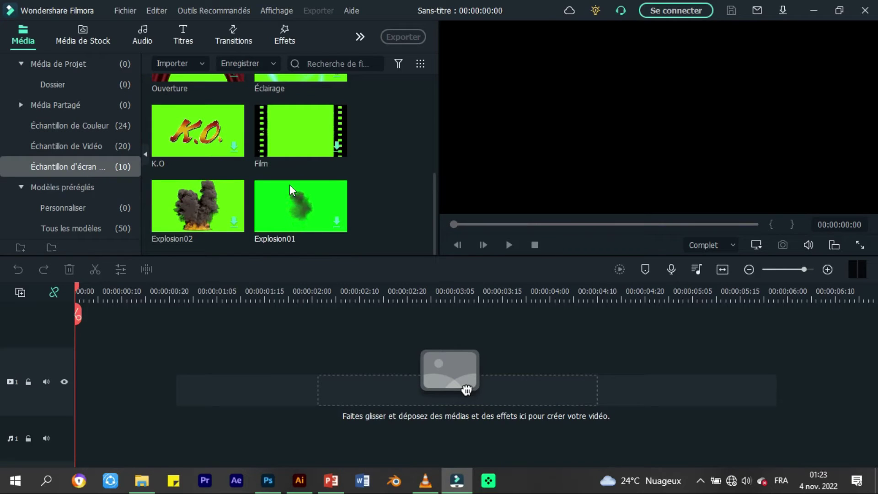
left_click(104, 156)
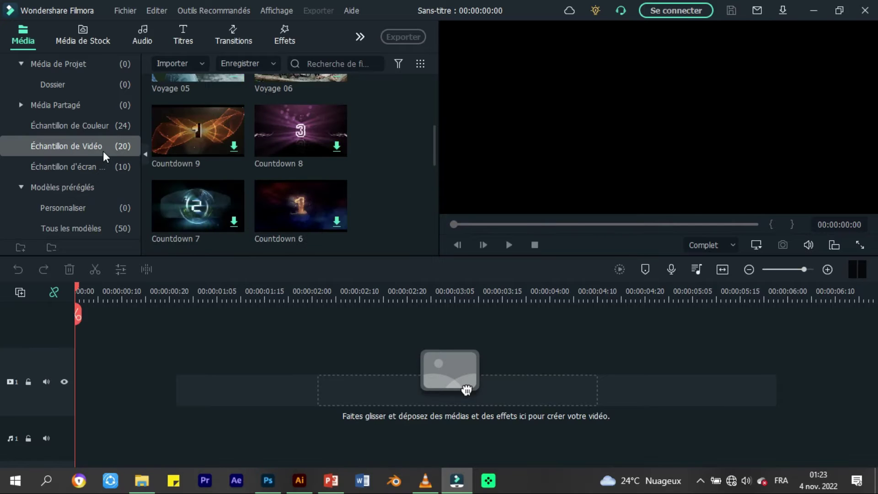
left_click(84, 129)
scroll(264, 160, "down", 10)
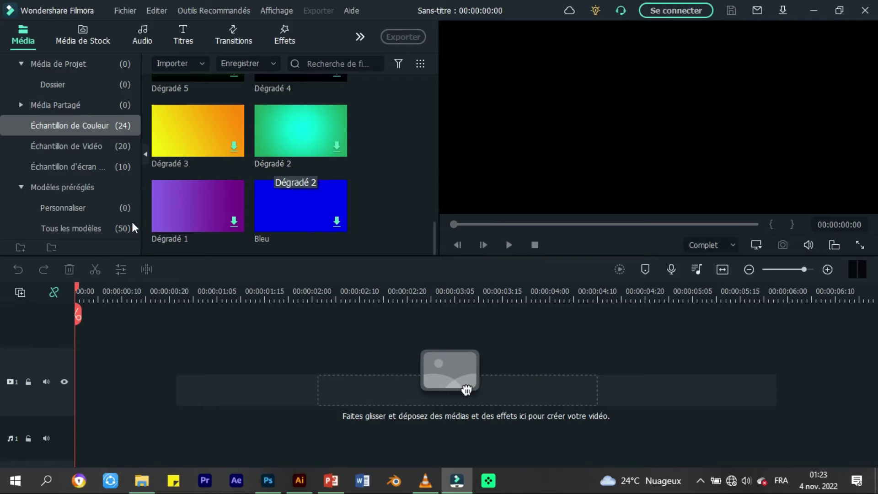
left_click(89, 176)
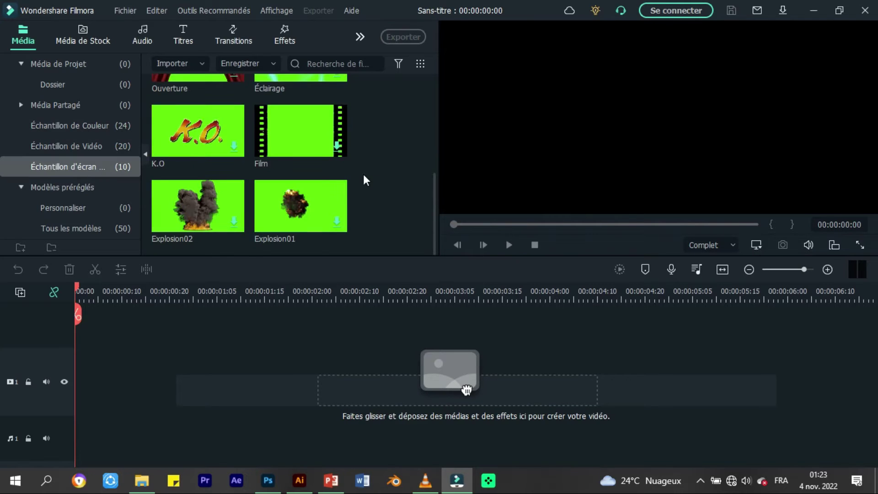
- Browse the Pexels stock media and the recommended audio tracks
left_click(106, 39)
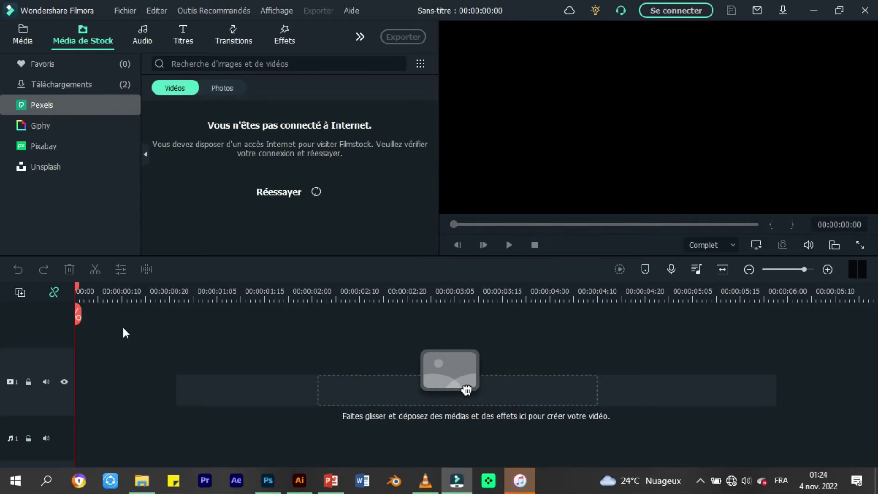
left_click(145, 37)
scroll(281, 167, "down", 6)
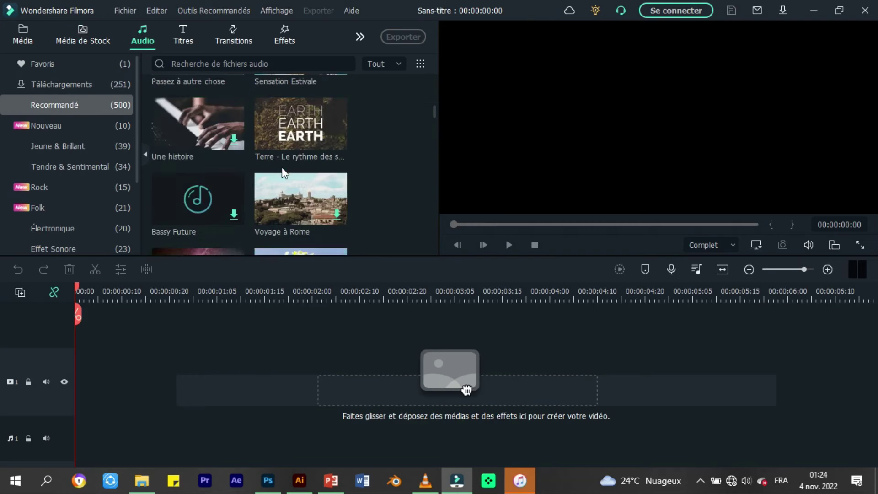
left_click(383, 43)
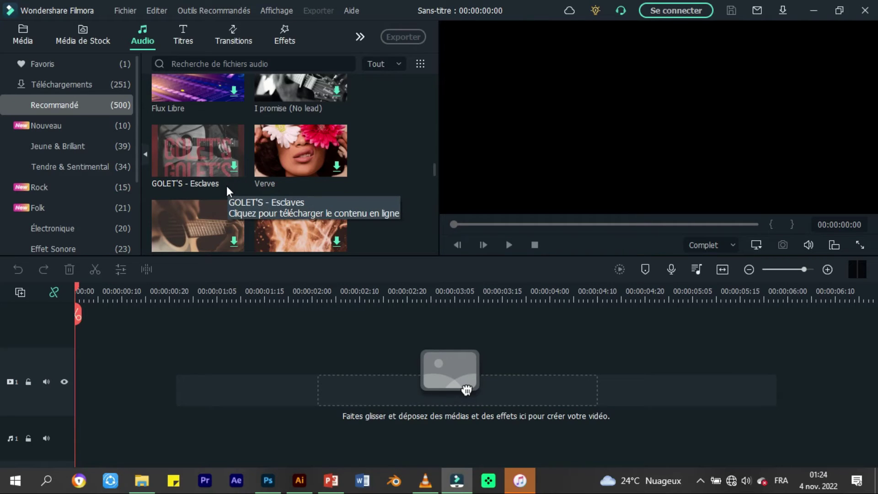
- Browse the title templates in the recommended, Cinéma & Hollywood and pet animal categories
left_click(187, 37)
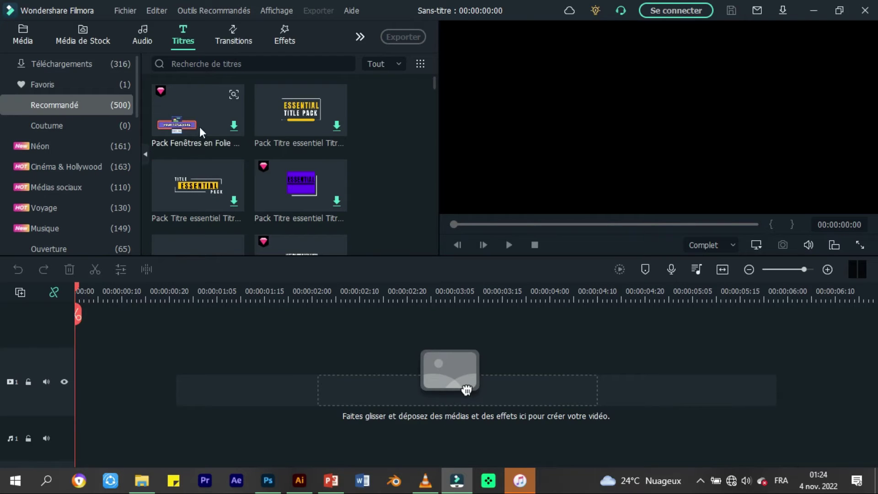
scroll(232, 160, "down", 3)
scroll(232, 161, "down", 3)
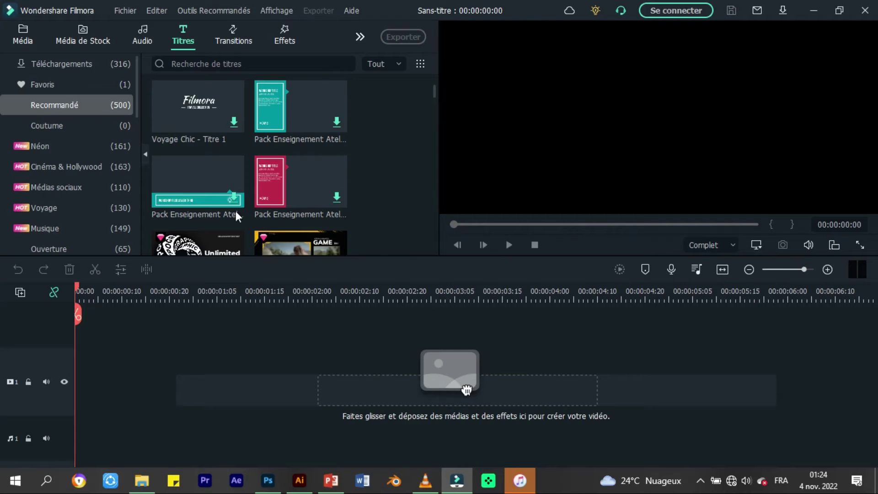
left_click(86, 173)
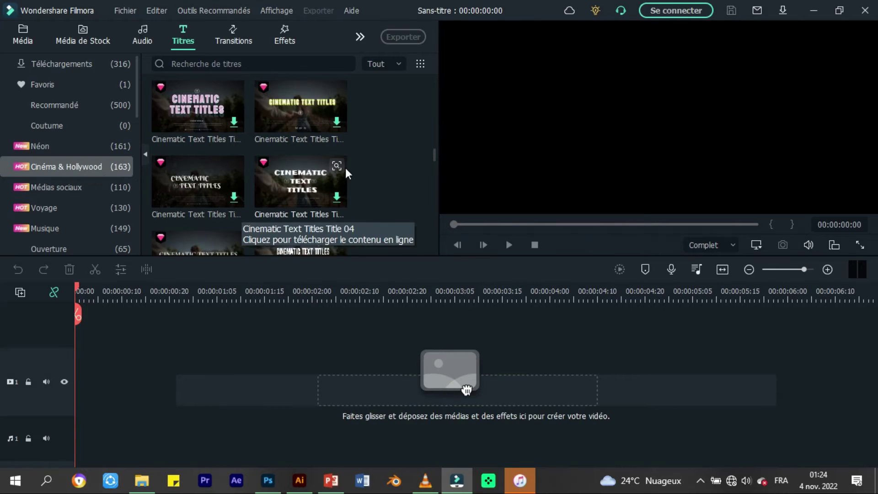
scroll(345, 169, "down", 5)
scroll(67, 204, "down", 5)
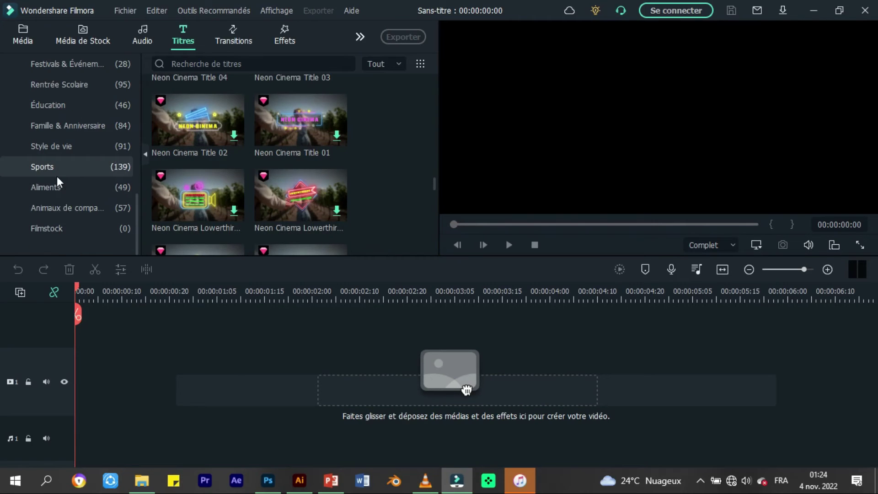
left_click(63, 207)
scroll(247, 176, "down", 3)
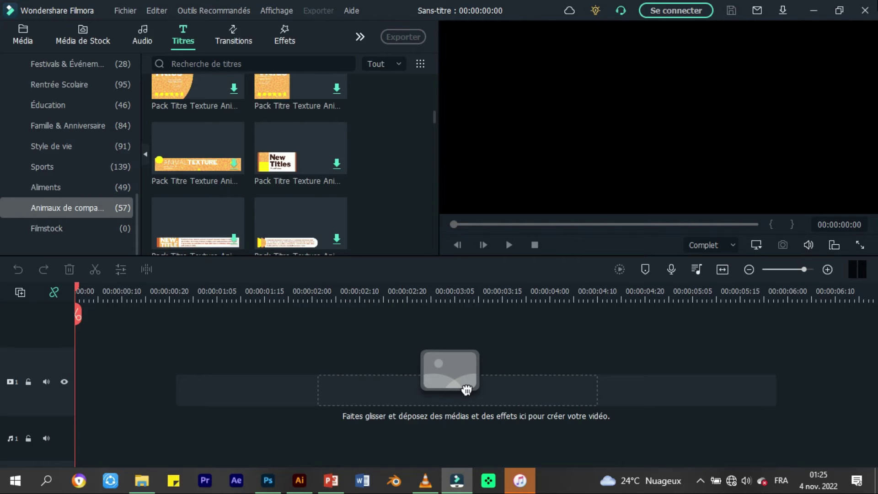
left_click(8, 207)
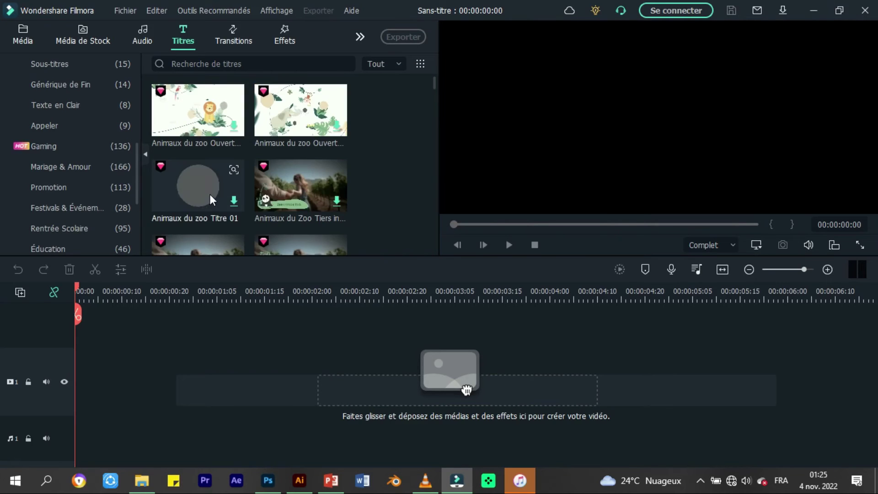
scroll(84, 144, "up", 5)
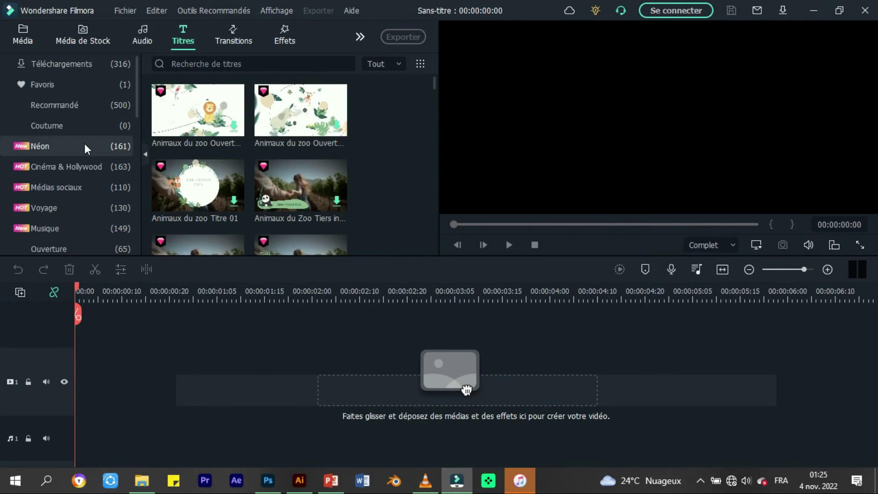
- Preview the downloaded titles Pack Néon Ouverture 03 and Pack Néon Ouverture 01
left_click(61, 61)
scroll(257, 155, "down", 5)
scroll(289, 202, "down", 15)
scroll(283, 214, "down", 15)
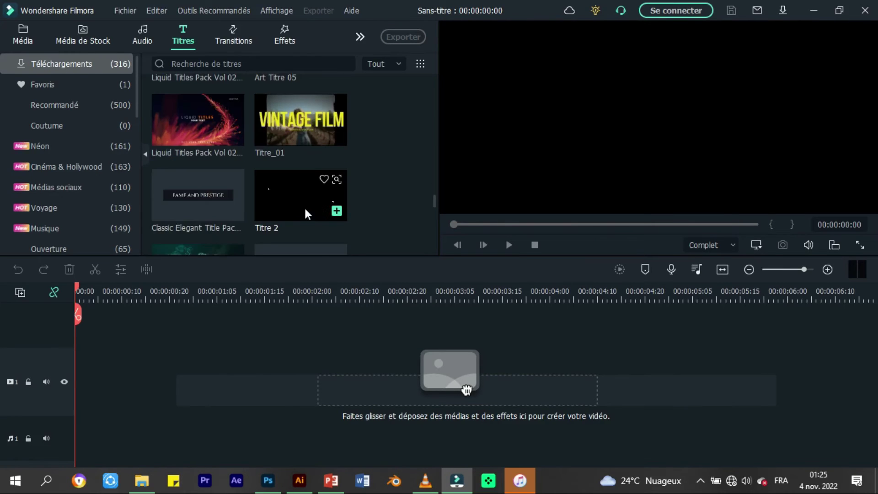
scroll(300, 180, "up", 3)
left_click(204, 183)
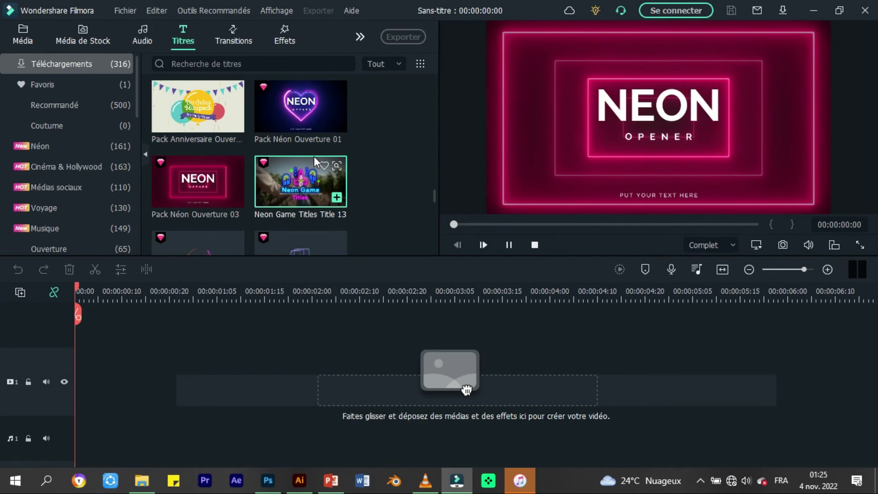
left_click(315, 113)
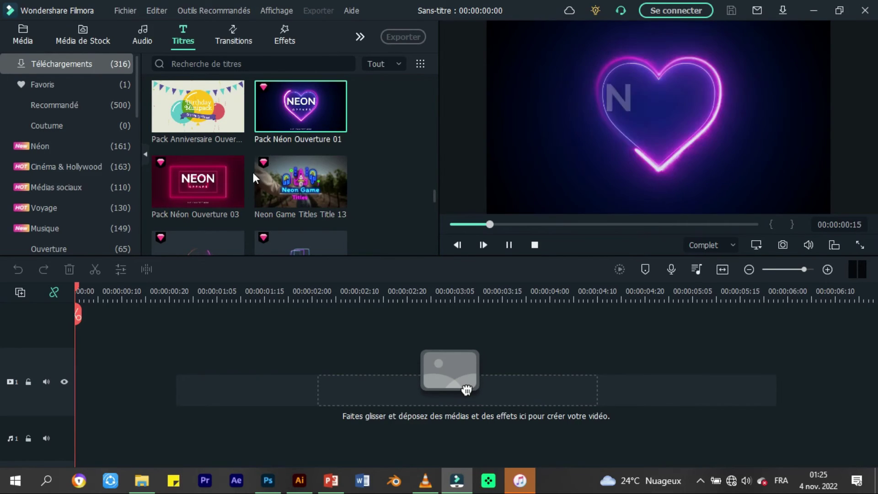
scroll(265, 173, "down", 5)
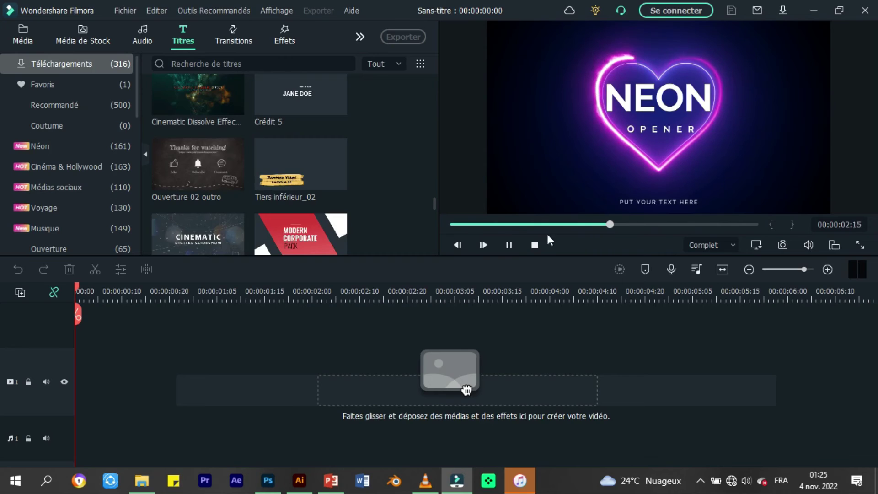
left_click(509, 245)
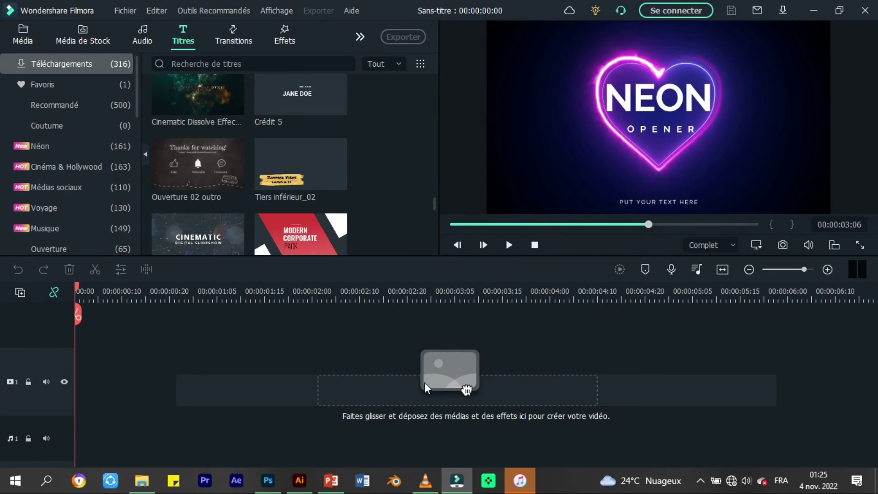
- Add the Pack Néon Ouverture 01 title at the start of the timeline and show its frame at 00:00:02:22
scroll(292, 144, "up", 5)
left_click_drag(333, 141, 167, 359)
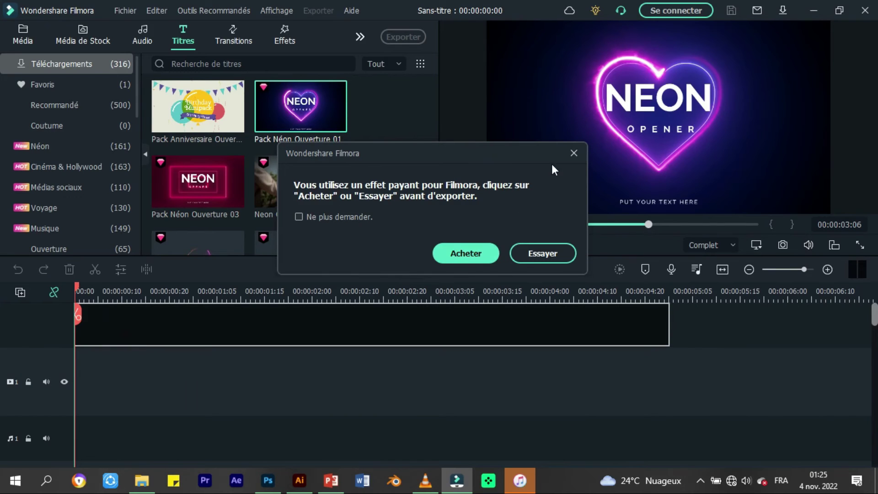
left_click(574, 153)
left_click(417, 293)
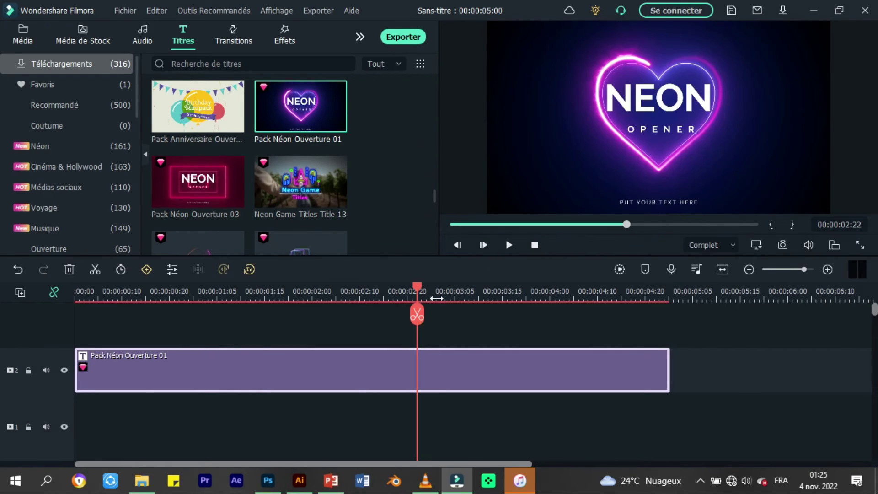
- Change the neon title's main text to "NdcdvvfvvfEON"
left_click(641, 99)
double_click(641, 99)
type("dcdvvfvvfEON")
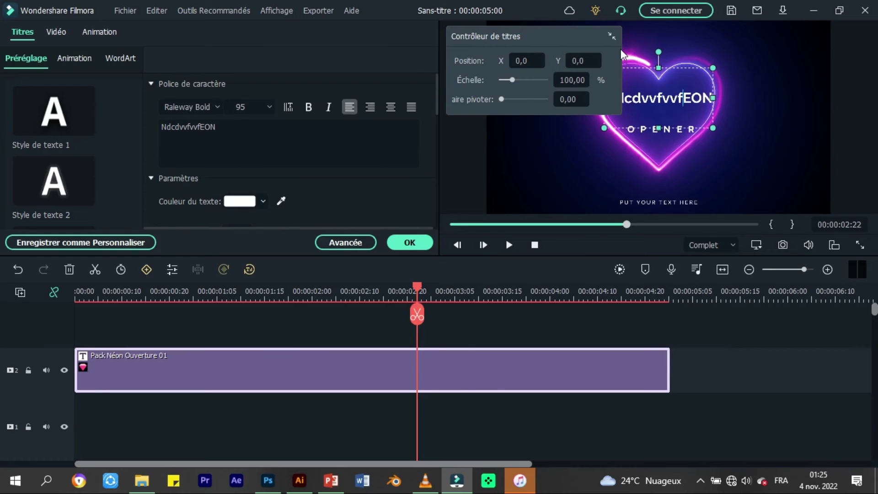
left_click(612, 36)
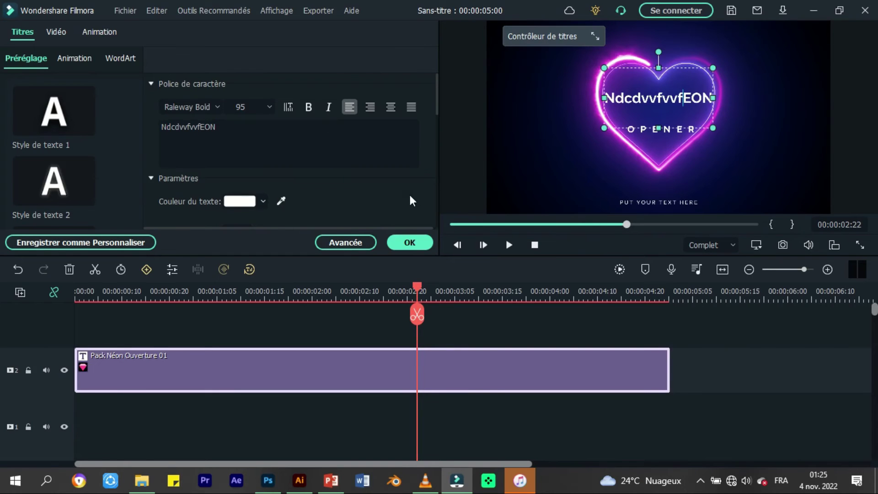
left_click(429, 242)
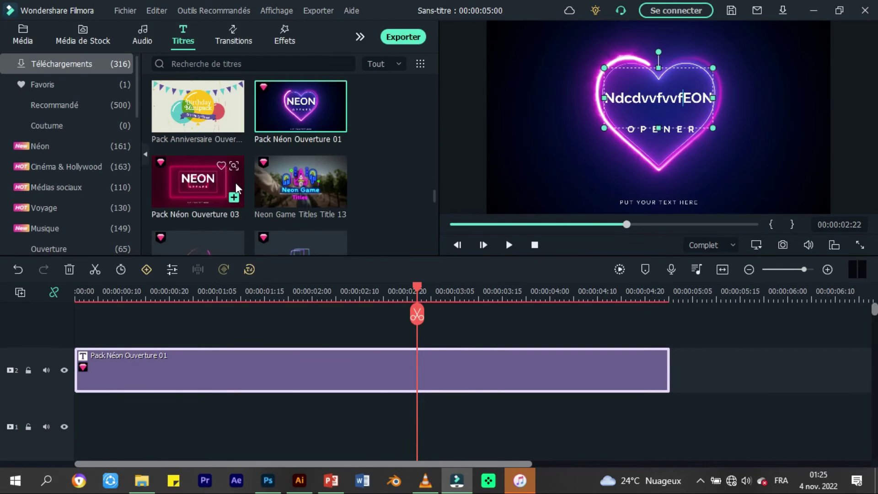
- Look through the remaining downloaded titles and preview the Beam Transition 5 transition
scroll(262, 192, "down", 3)
scroll(262, 197, "down", 5)
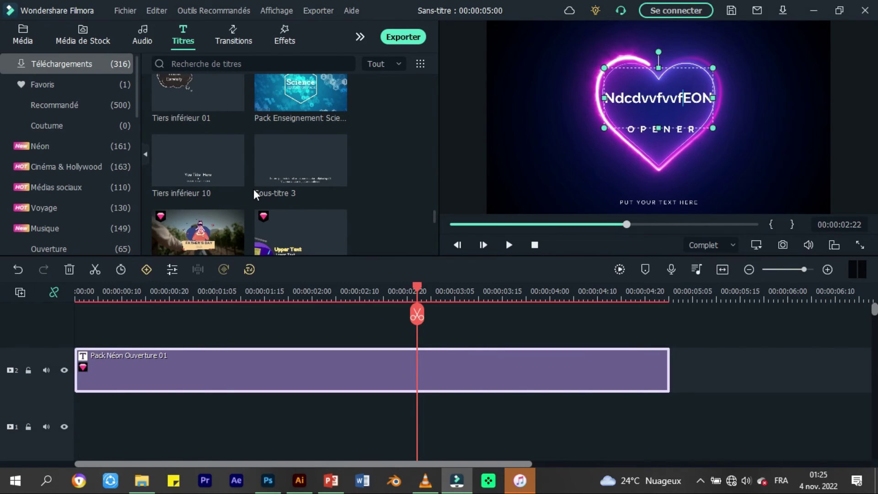
mouse_move(256, 197)
left_click(234, 35)
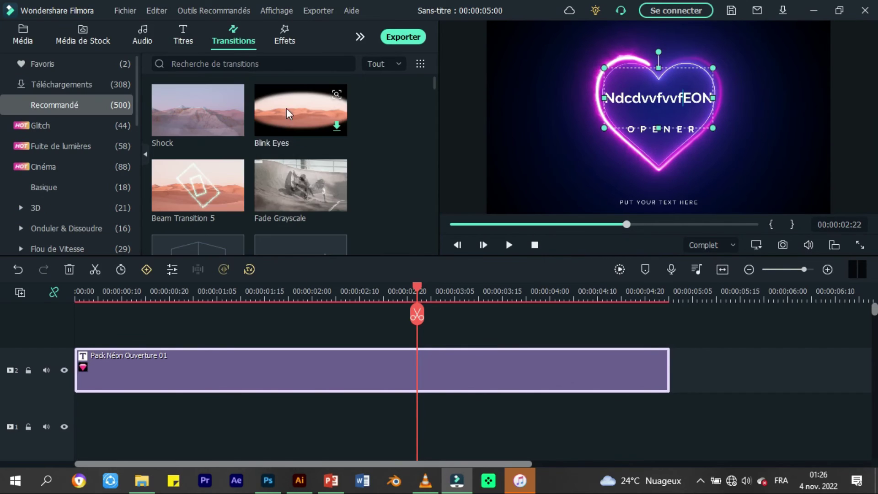
left_click(222, 183)
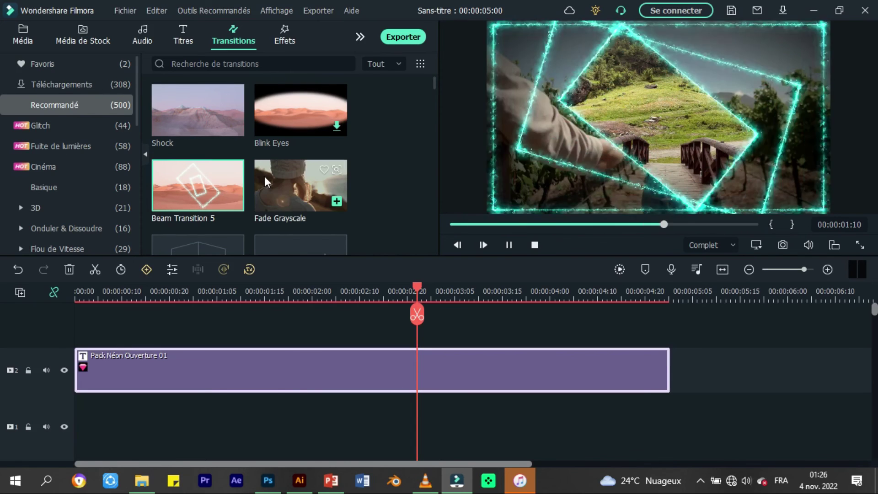
scroll(265, 176, "down", 3)
- Browse the 3D and Basique transition categories and preview the Cube transition
left_click(34, 208)
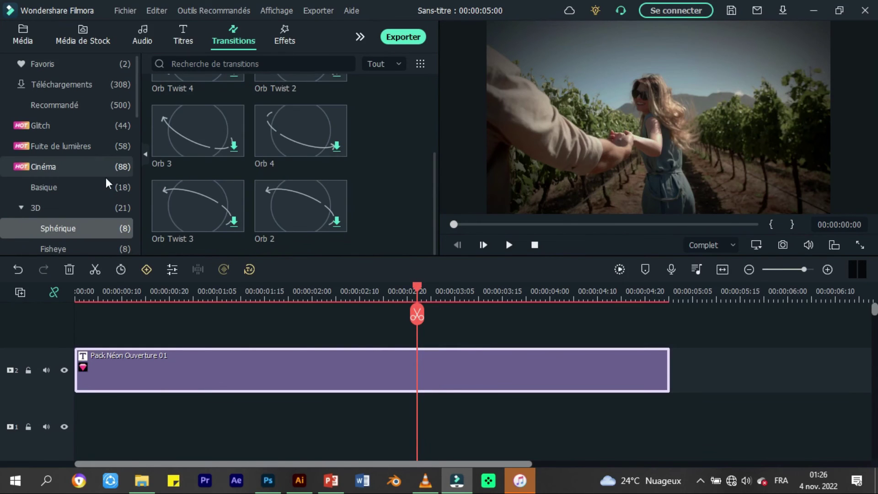
left_click(117, 185)
left_click(296, 144)
scroll(42, 216, "down", 5)
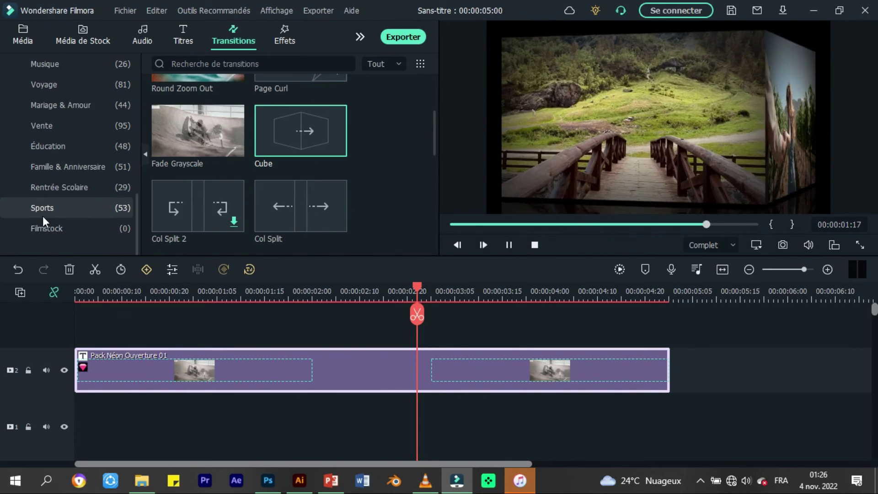
scroll(50, 192, "up", 5)
- Browse the Fuite de lumières transitions and the recommended effects
left_click(69, 146)
scroll(210, 229, "down", 5)
scroll(210, 229, "up", 5)
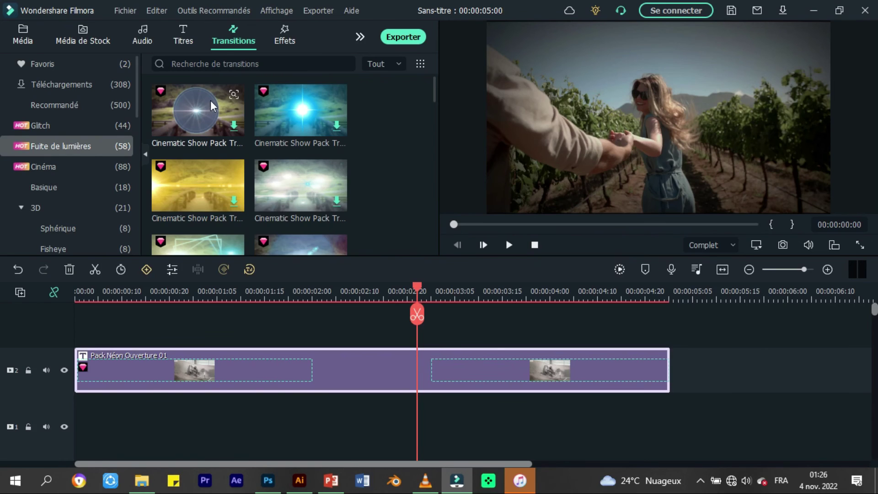
left_click(285, 42)
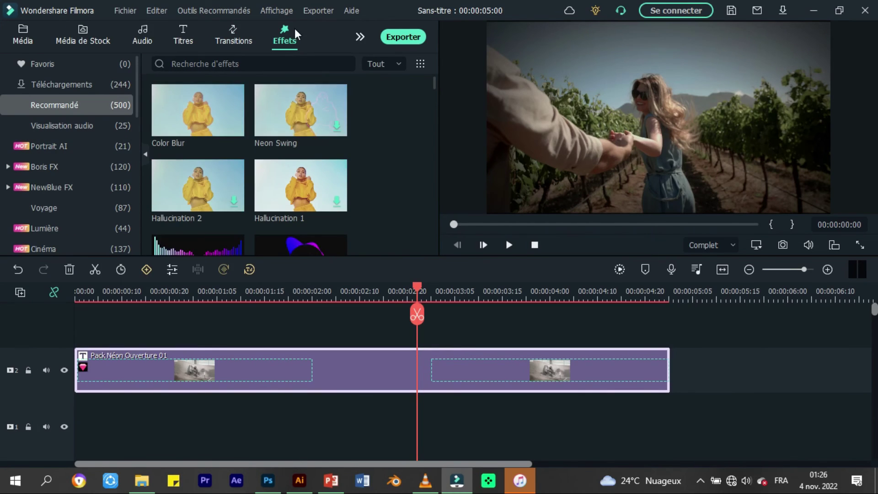
scroll(298, 206, "down", 3)
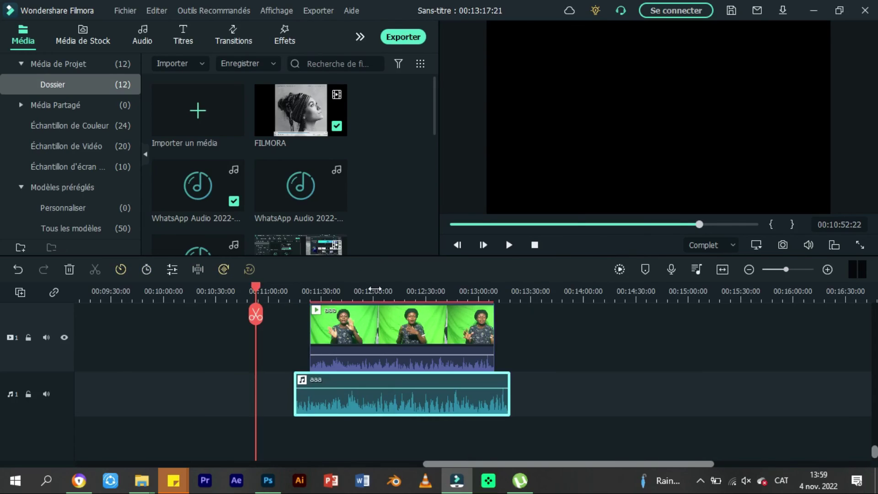
- Mute the built-in audio of the green-screen video clip "aaa" on the video track
left_click(224, 269)
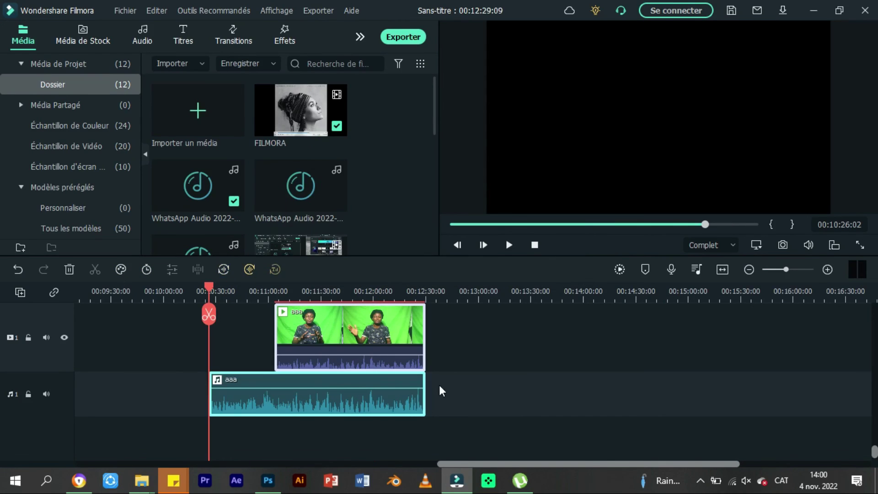
right_click(349, 328)
left_click(395, 392)
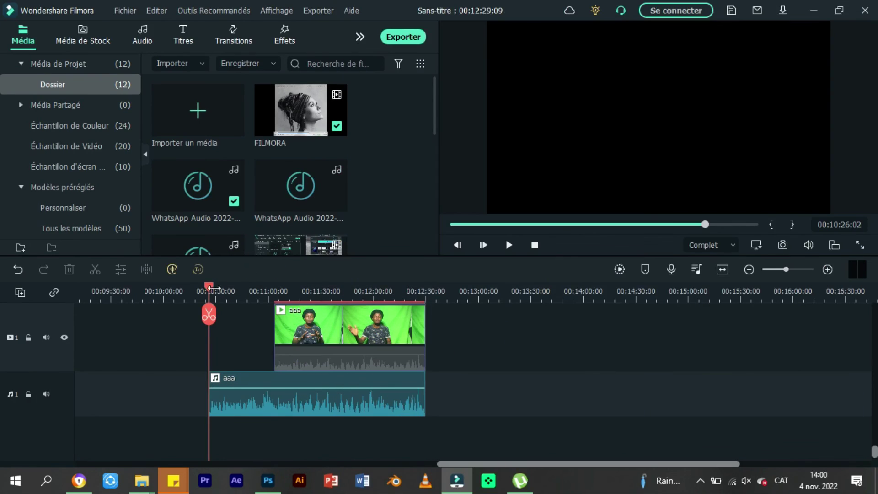
- Show the green-screen clip's frame at 00:11:38:00 and open the media recording options
left_click(365, 316)
left_click(247, 63)
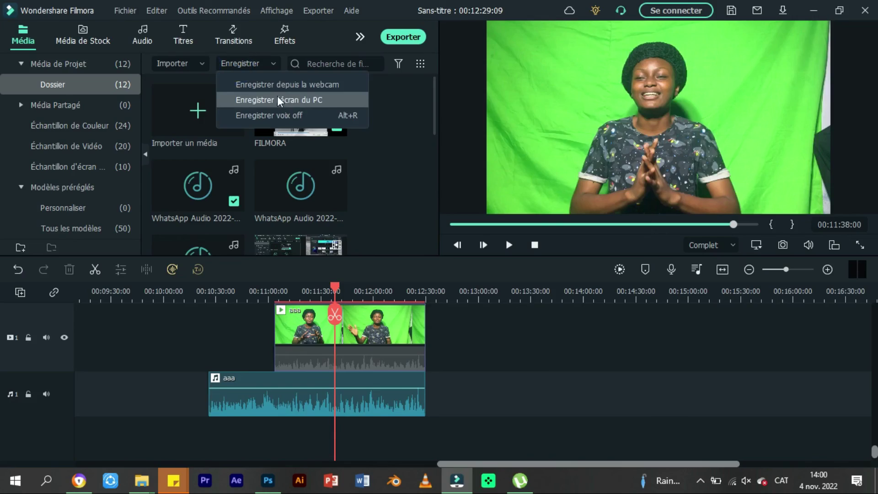